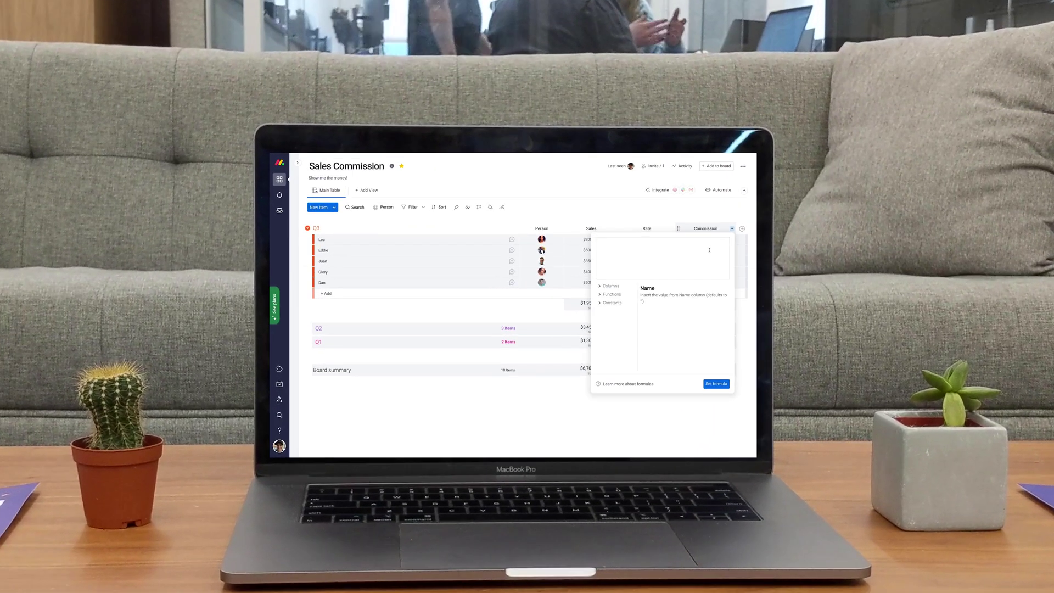
Step: Paste the nested IF rate-based commission formula into the Commission column and set it
{"action": "right_click", "coordinate": [667, 223]}
{"action": "left_click", "coordinate": [694, 286]}
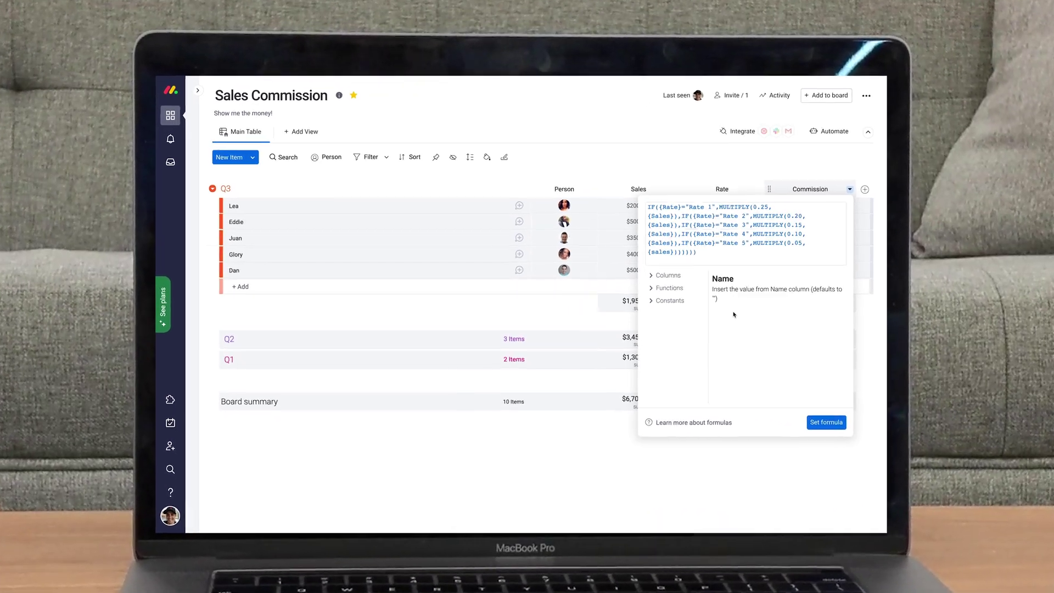
{"action": "left_click", "coordinate": [750, 395]}
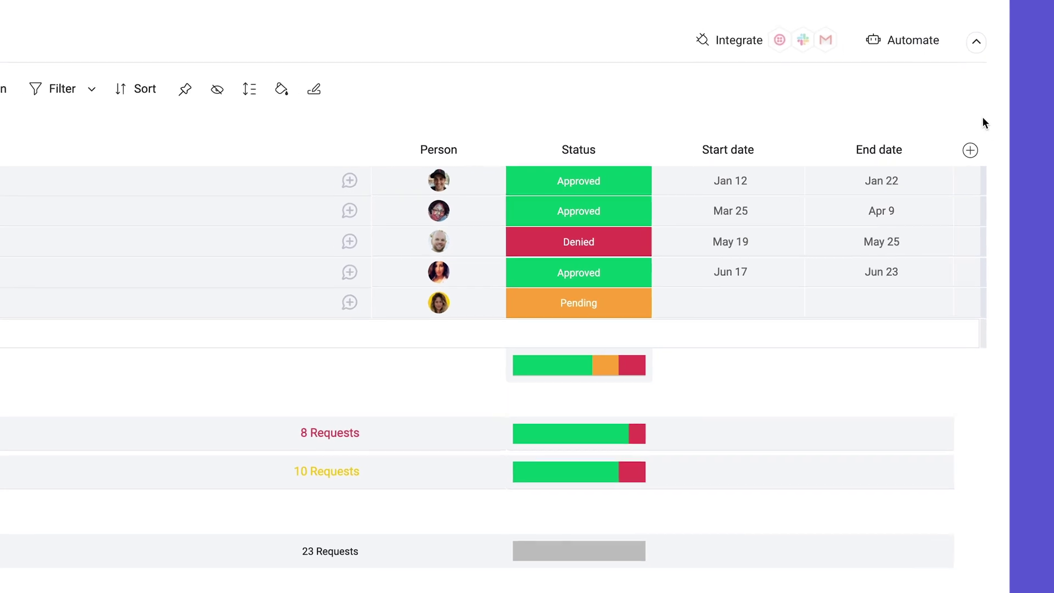
Step: Add a Formula column to the Vacation Requests board and clear its placeholder formula text
{"action": "left_click", "coordinate": [971, 150]}
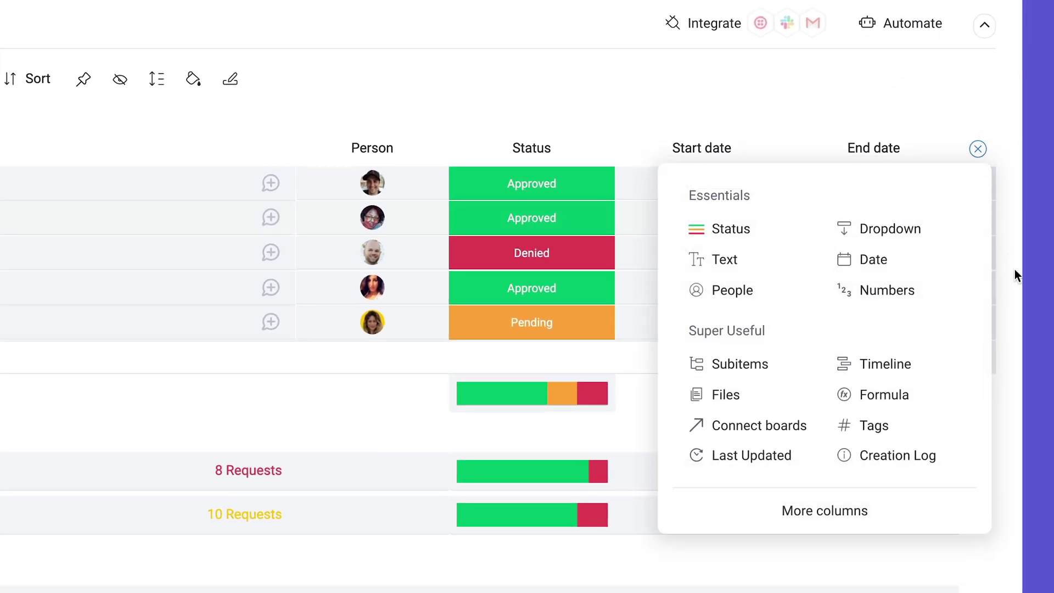
{"action": "left_click", "coordinate": [928, 405]}
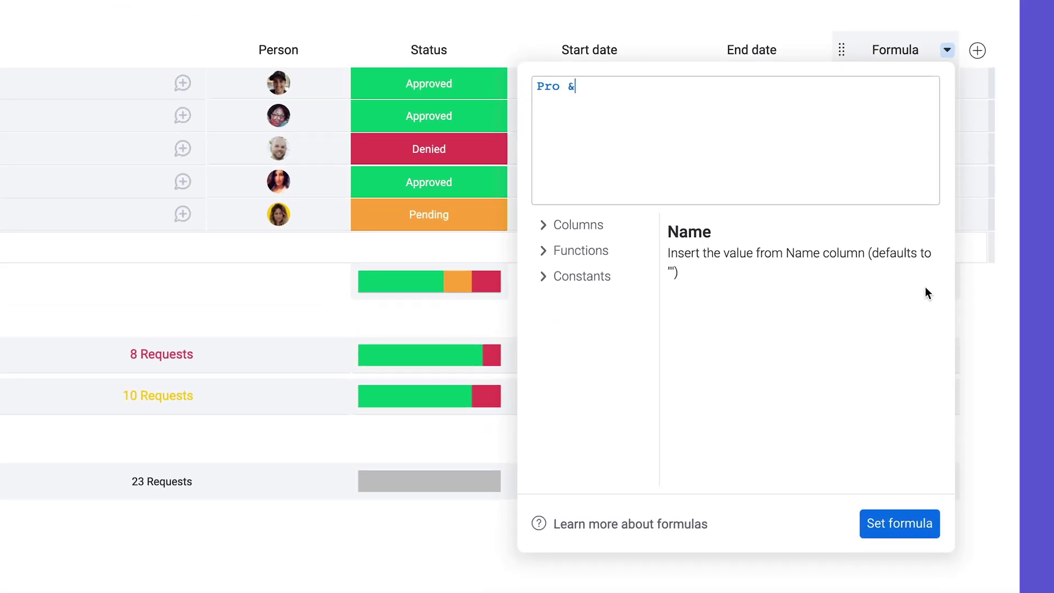
{"action": "key", "text": "ctrl+a"}
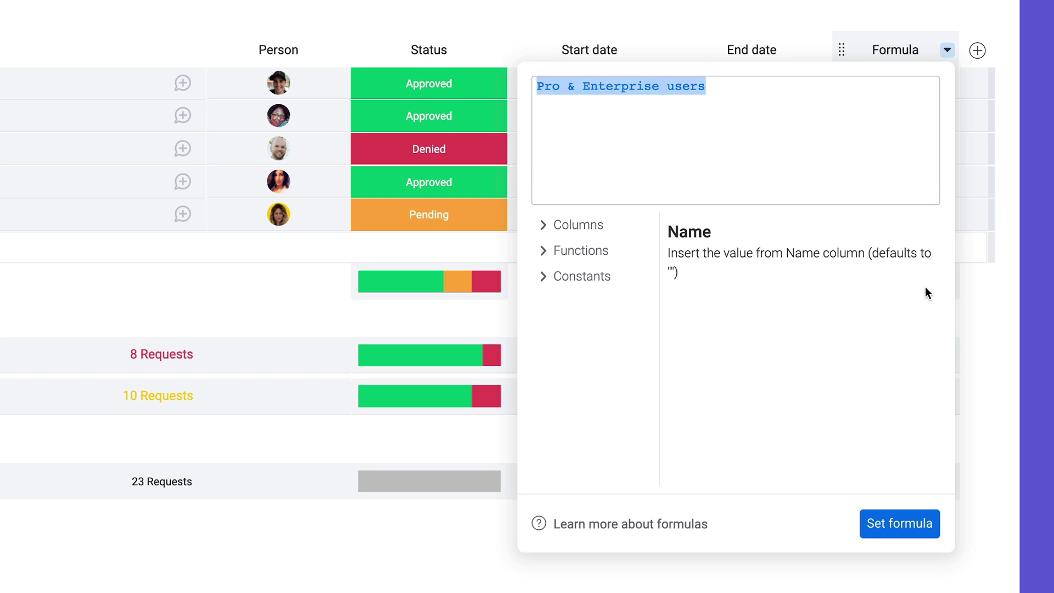
{"action": "key", "text": "BackSpace"}
Step: Insert WORKDAYS from the Functions list at the start of the new column's formula
{"action": "left_click", "coordinate": [545, 251]}
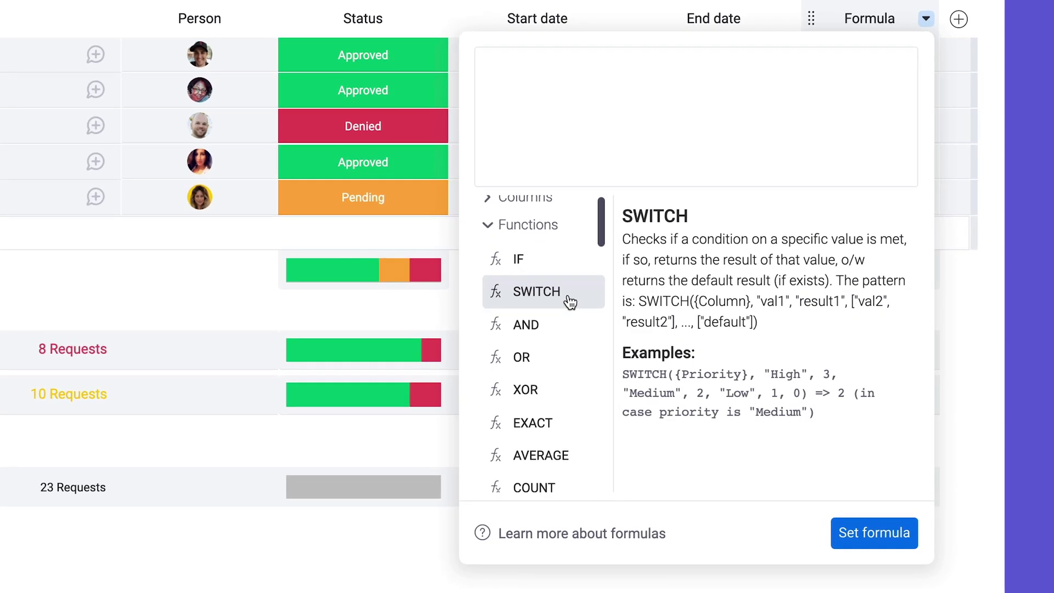
{"action": "scroll", "coordinate": [571, 302], "scroll_direction": "down", "scroll_amount": 7}
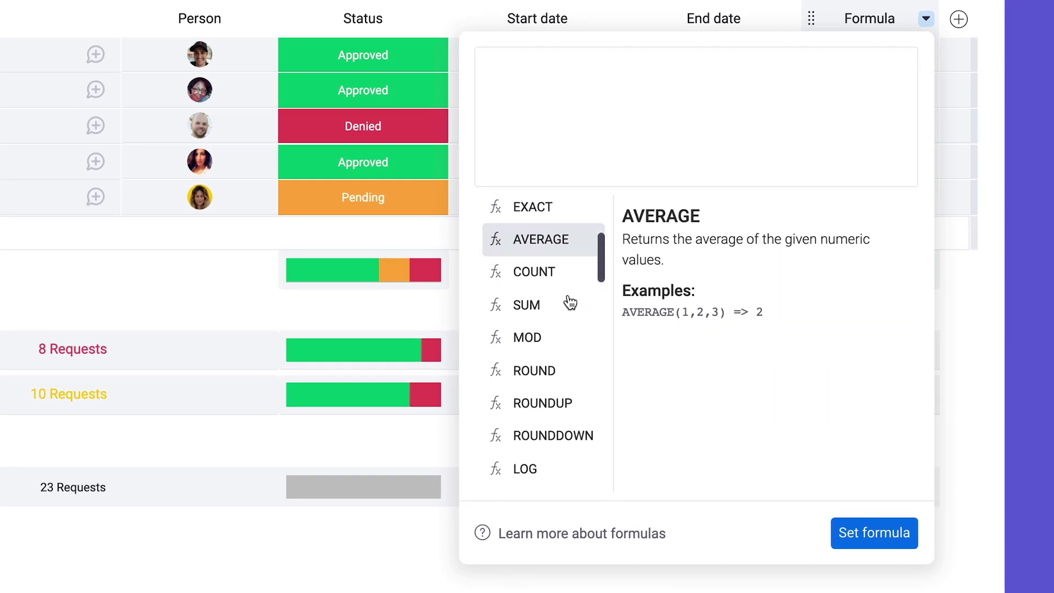
{"action": "scroll", "coordinate": [571, 302], "scroll_direction": "down", "scroll_amount": 10}
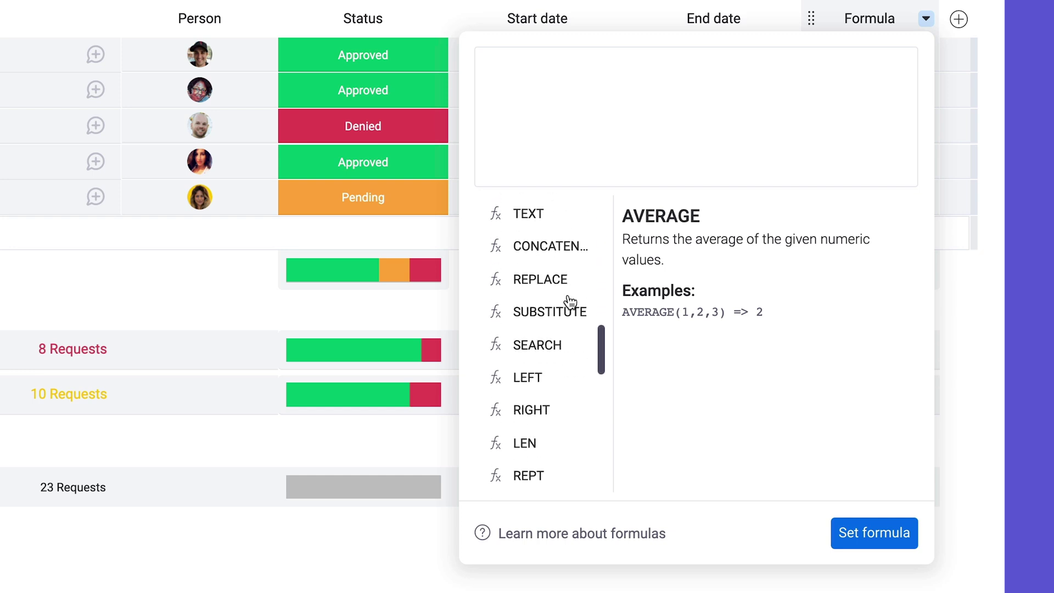
{"action": "scroll", "coordinate": [571, 302], "scroll_direction": "down", "scroll_amount": 1}
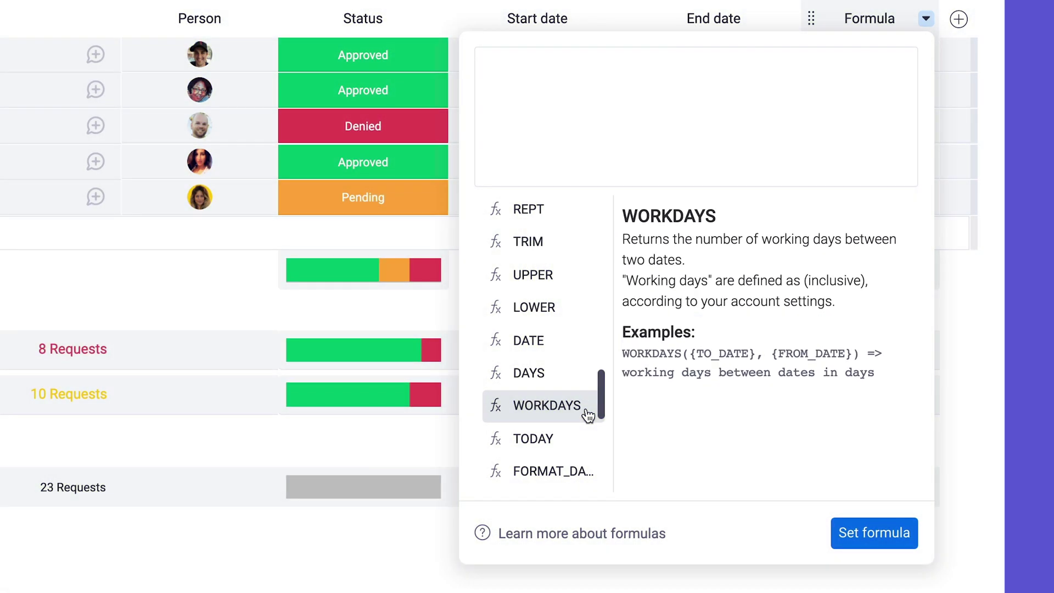
{"action": "left_click", "coordinate": [588, 415]}
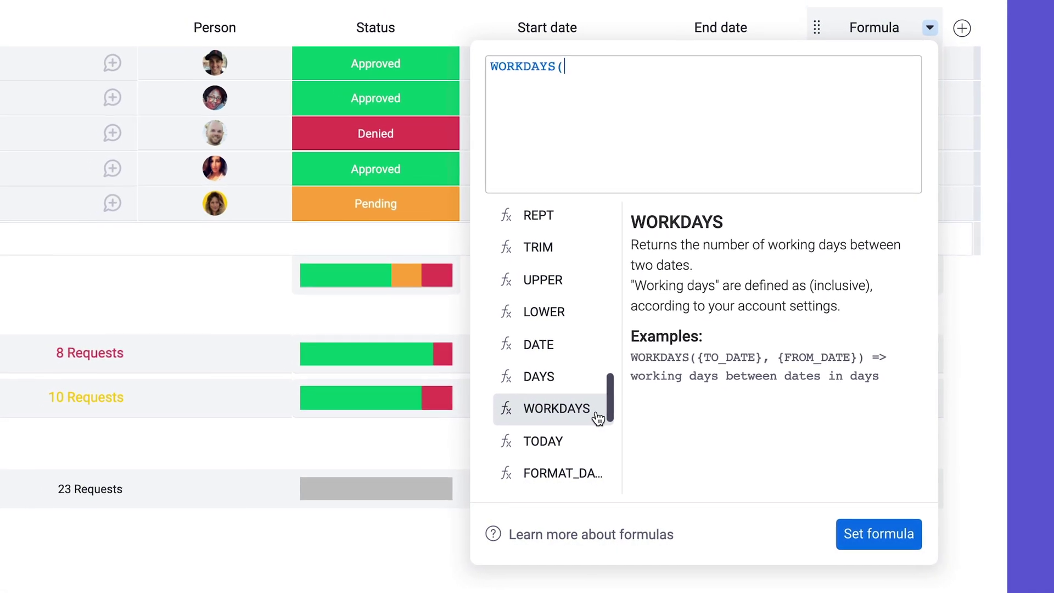
Step: Insert End date, then Start date, from the Columns list as the WORKDAYS arguments
{"action": "scroll", "coordinate": [602, 418], "scroll_direction": "up", "scroll_amount": 10}
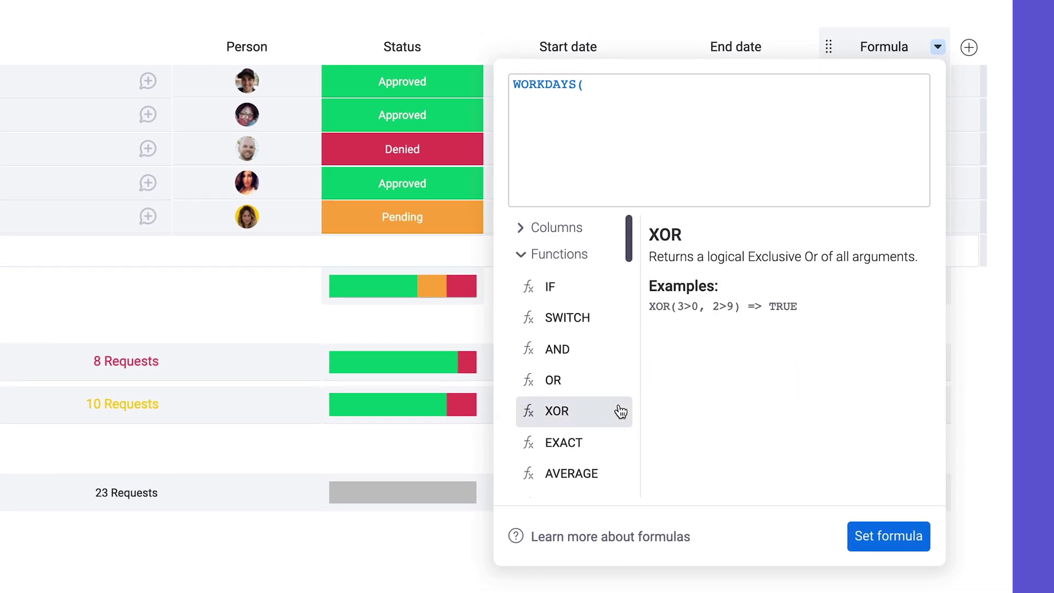
{"action": "left_click", "coordinate": [523, 228]}
{"action": "left_click", "coordinate": [613, 380]}
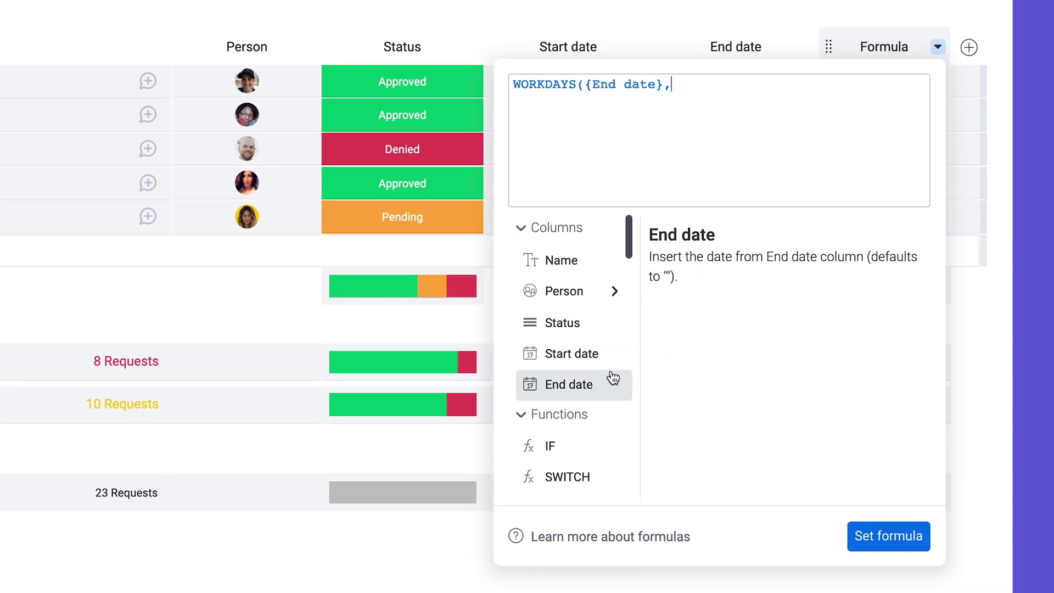
{"action": "left_click", "coordinate": [608, 361]}
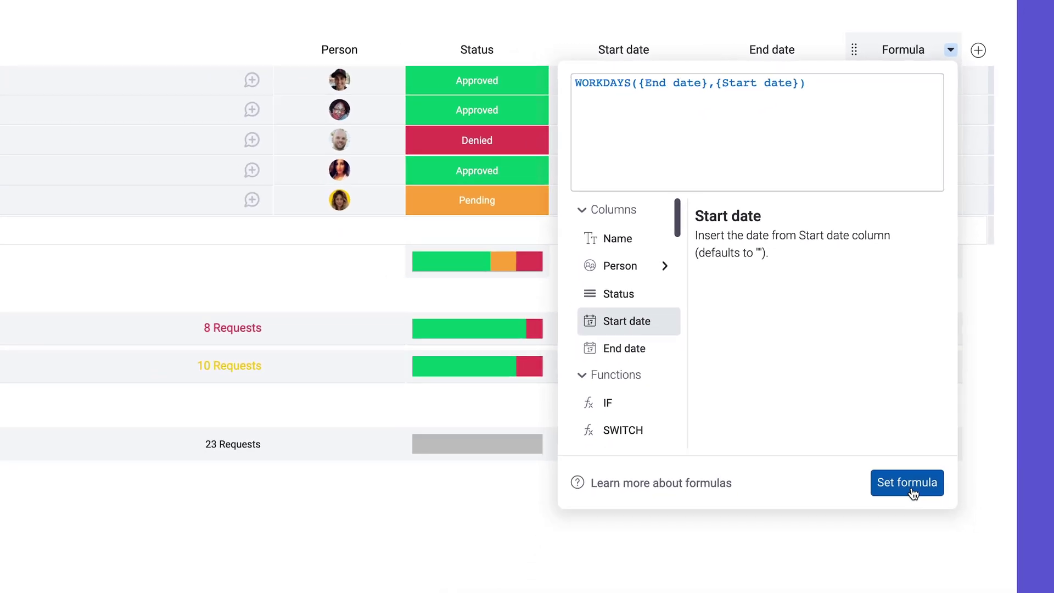
Step: Apply the WORKDAYS formula, then give the pending request Aug 11–Aug 20 dates and Approved status
{"action": "left_click", "coordinate": [907, 483]}
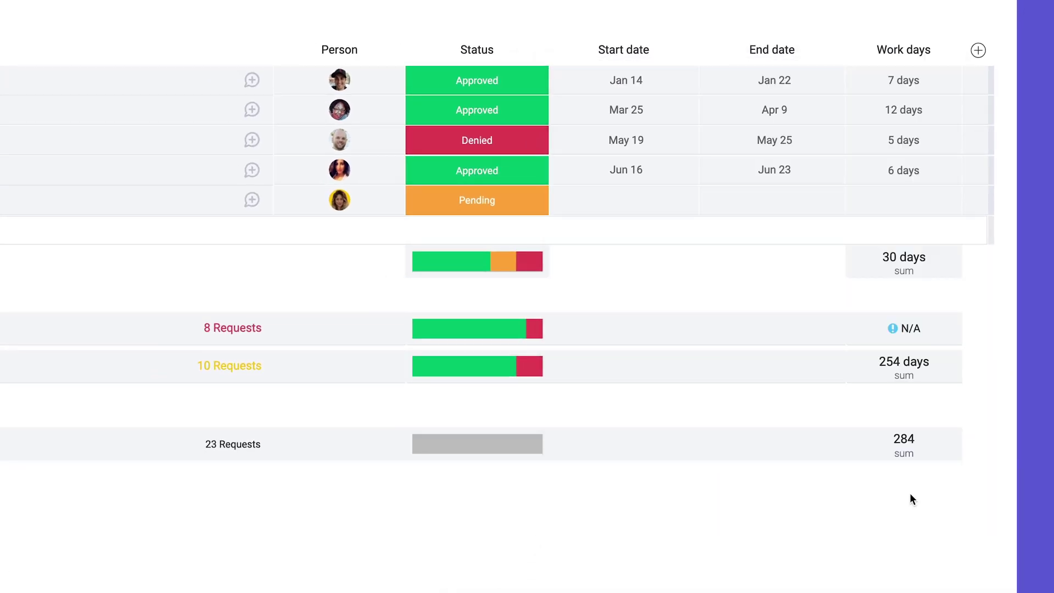
{"action": "left_click", "coordinate": [628, 202]}
{"action": "left_click", "coordinate": [591, 398]}
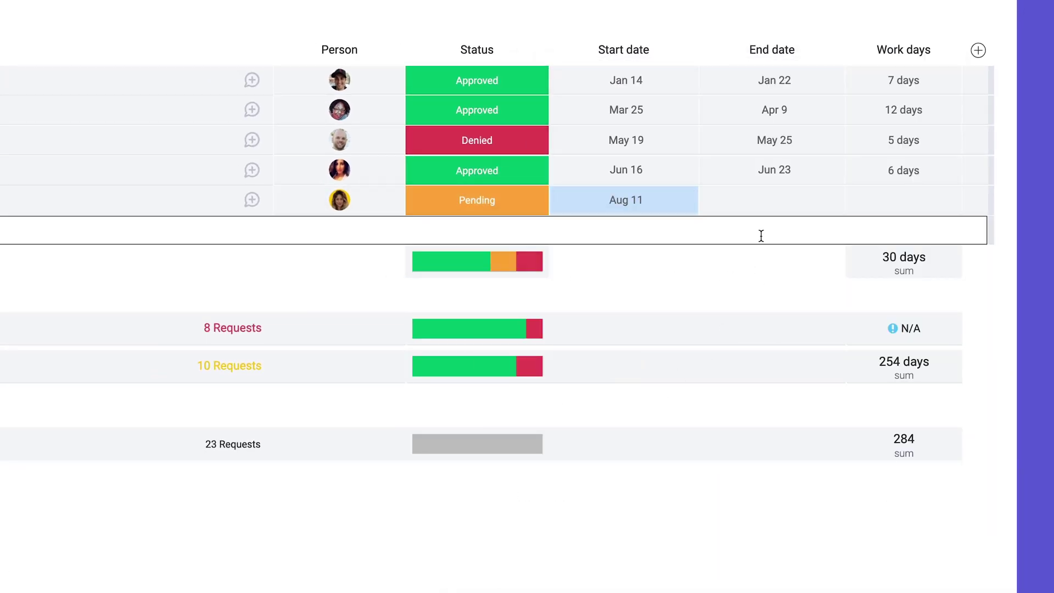
{"action": "left_click", "coordinate": [763, 205]}
{"action": "left_click", "coordinate": [807, 431]}
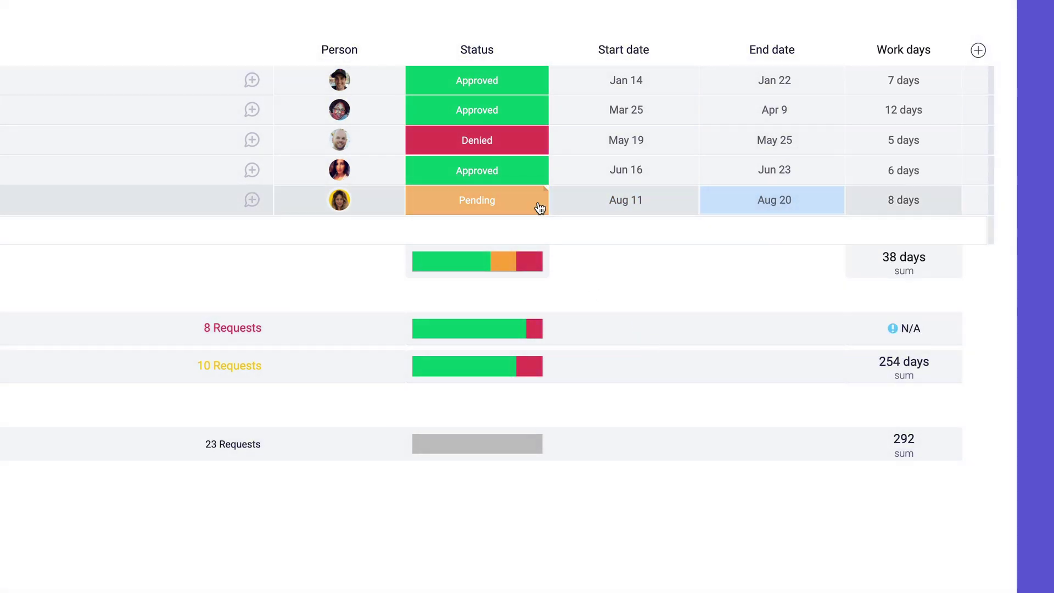
{"action": "left_click", "coordinate": [535, 206]}
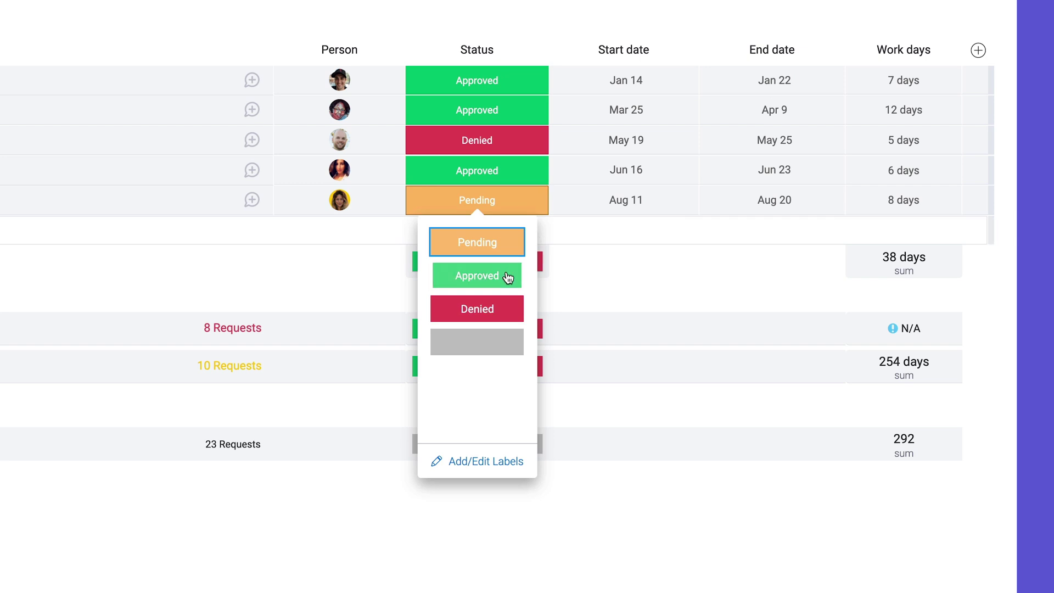
{"action": "left_click", "coordinate": [510, 276]}
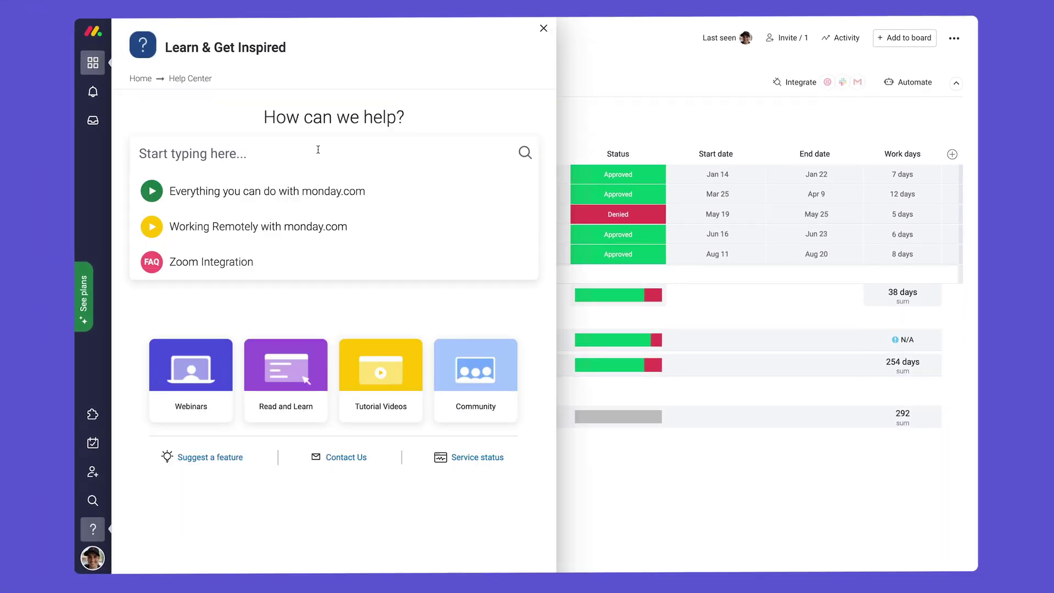
Step: Search the Help Center for 'Formula' and jump to Formula Use Cases' working-days-between-dates section
{"action": "left_click", "coordinate": [318, 150]}
{"action": "type", "text": "F"}
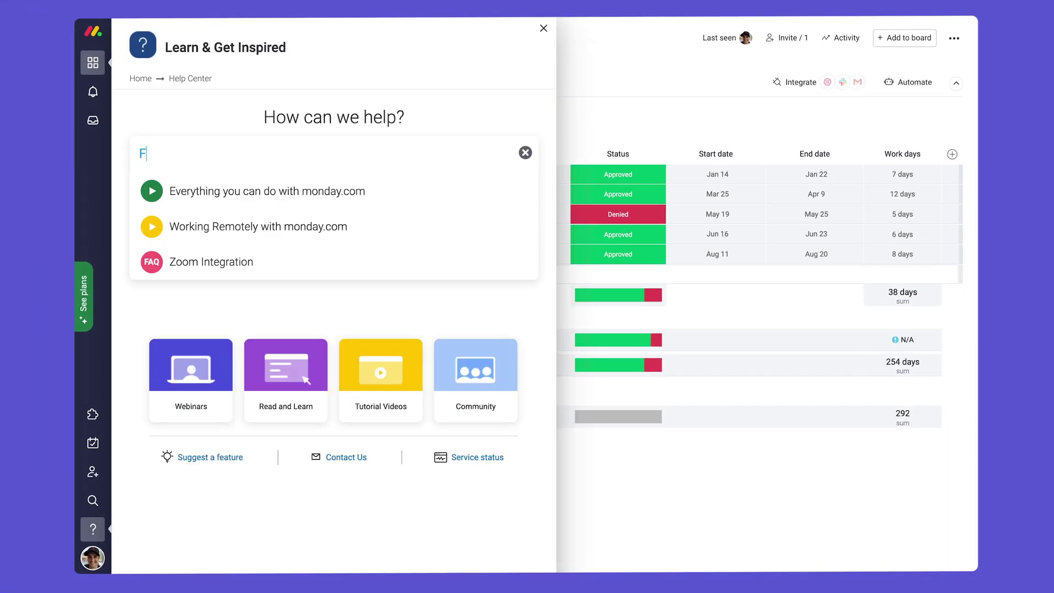
{"action": "type", "text": "ormula"}
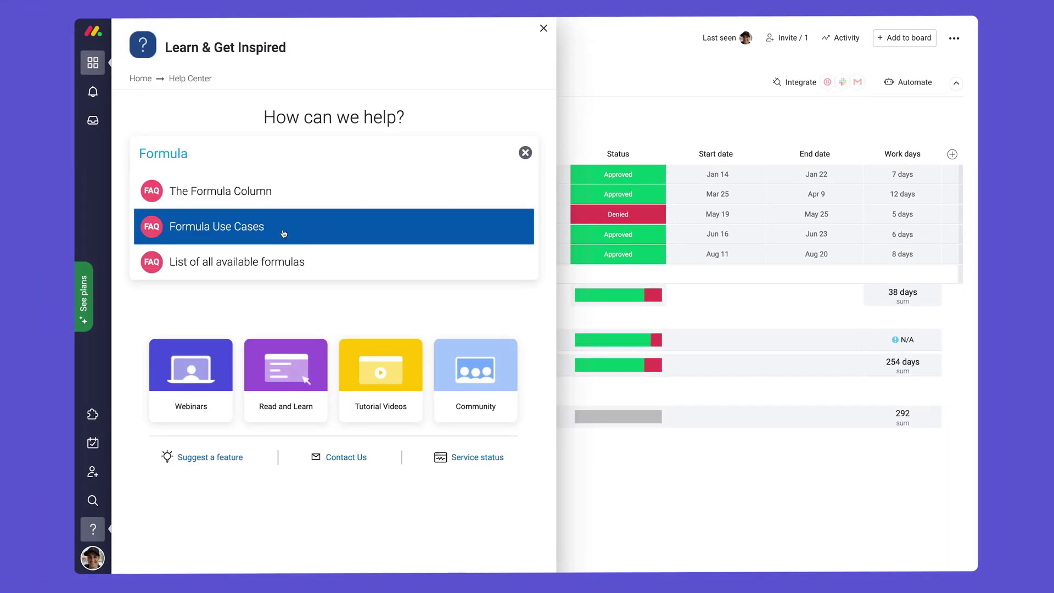
{"action": "left_click", "coordinate": [284, 234]}
{"action": "scroll", "coordinate": [867, 436], "scroll_direction": "down", "scroll_amount": 5}
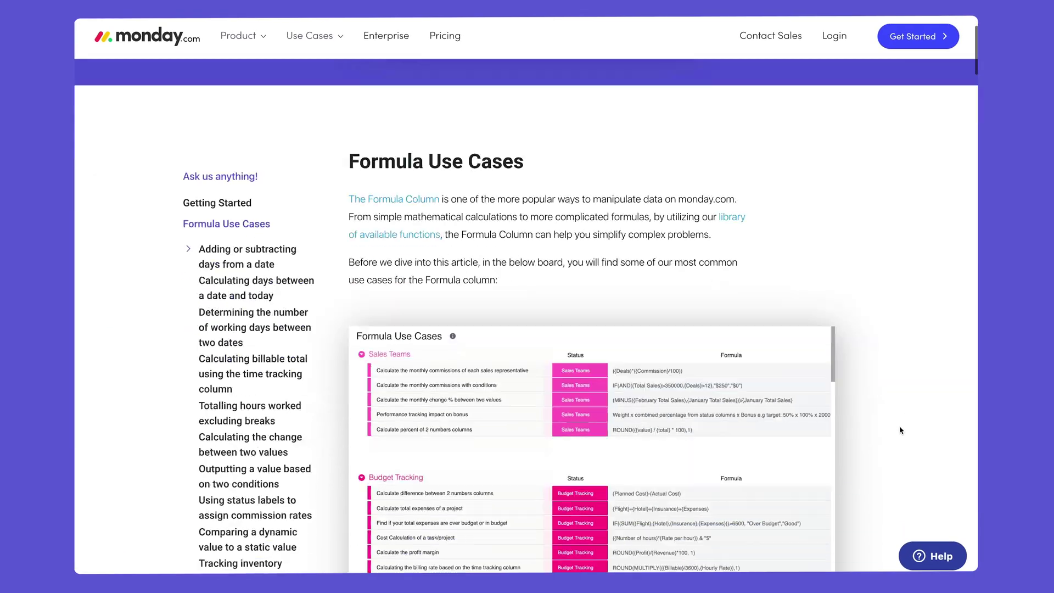
{"action": "scroll", "coordinate": [728, 393], "scroll_direction": "down", "scroll_amount": 15}
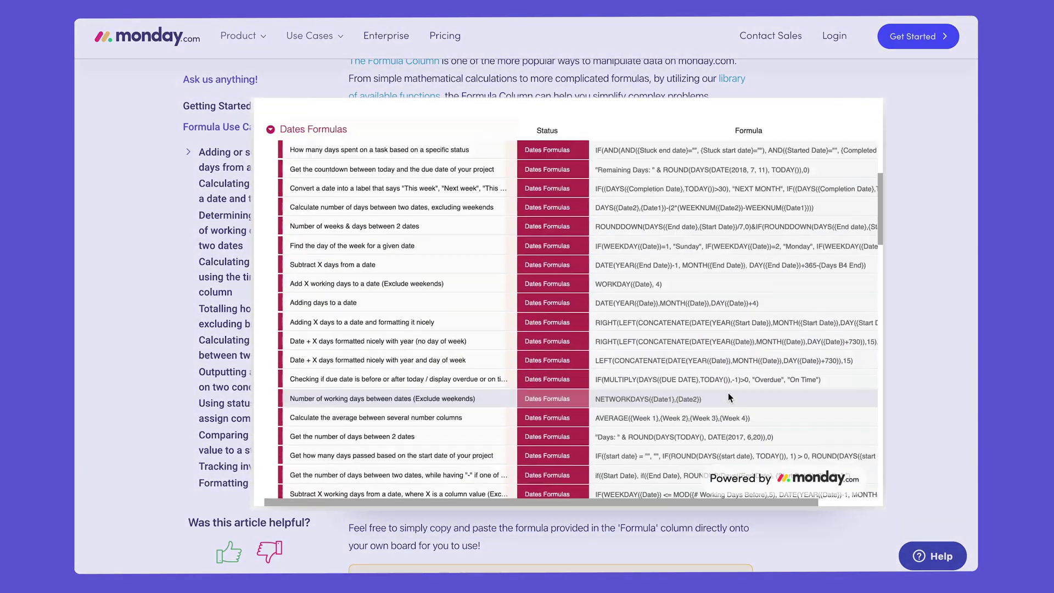
{"action": "scroll", "coordinate": [728, 393], "scroll_direction": "down", "scroll_amount": 5}
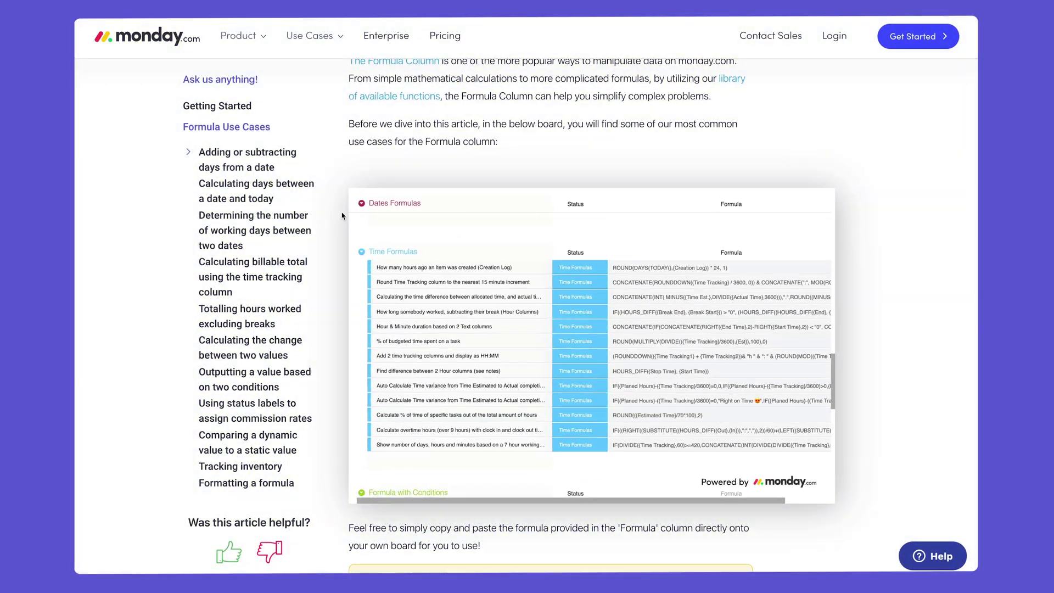
{"action": "left_click", "coordinate": [284, 220]}
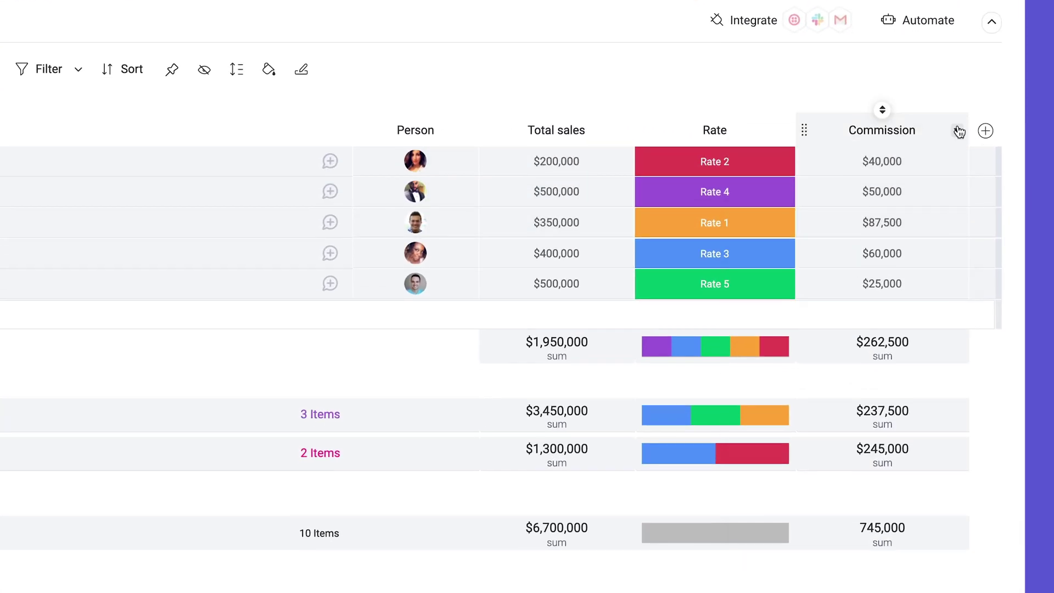
Step: Open the Commission column's formula and highlight its opening part
{"action": "left_click", "coordinate": [957, 152]}
{"action": "left_click", "coordinate": [920, 218]}
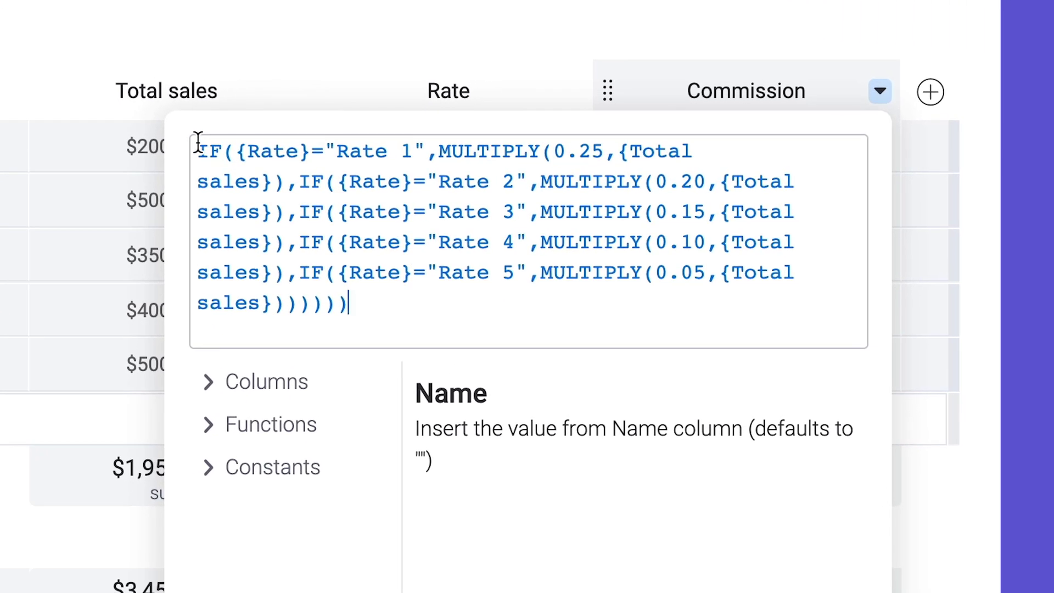
{"action": "left_click_drag", "start_coordinate": [198, 144], "coordinate": [287, 181]}
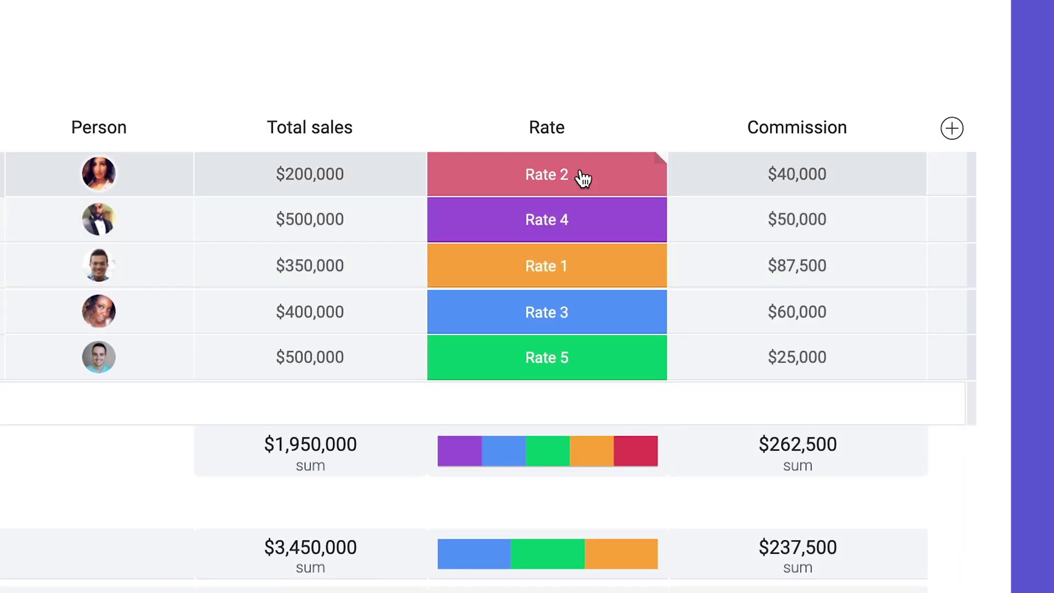
Step: Change the first sale's Rate label to Rate 1, then to Rate 3
{"action": "left_click", "coordinate": [583, 179]}
{"action": "left_click", "coordinate": [594, 246]}
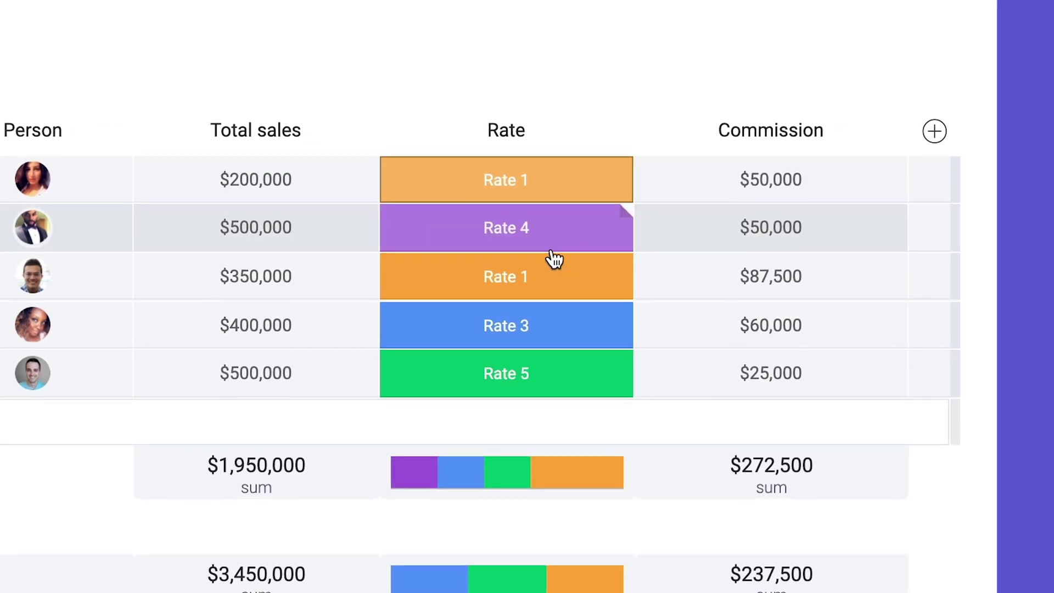
{"action": "left_click", "coordinate": [560, 193]}
{"action": "left_click", "coordinate": [560, 363]}
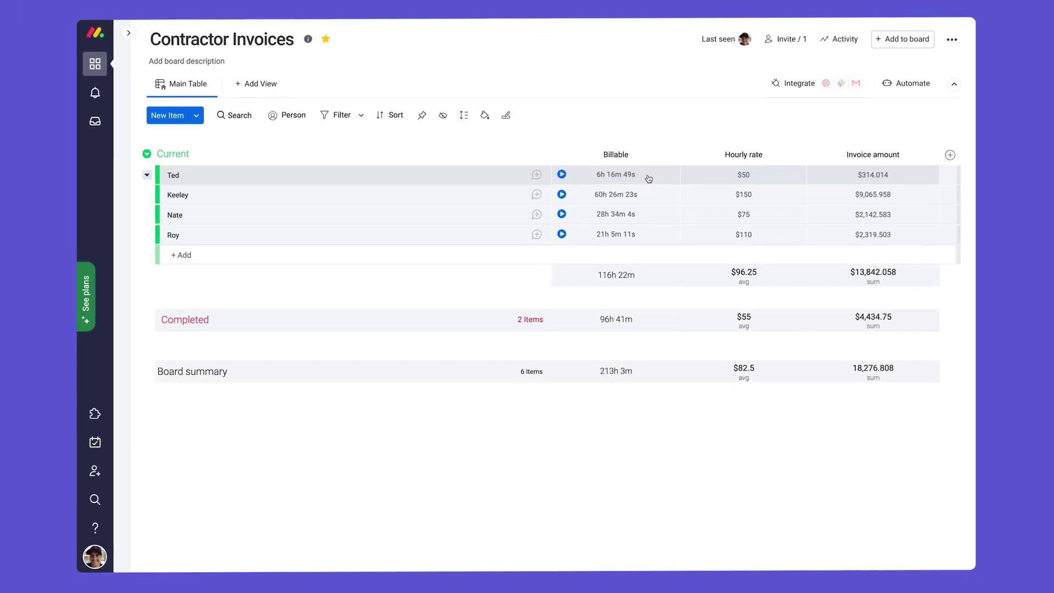
Step: Wrap the Invoice amount column's formula in the ROUND function from the Functions list
{"action": "left_click", "coordinate": [932, 153]}
{"action": "left_click", "coordinate": [902, 198]}
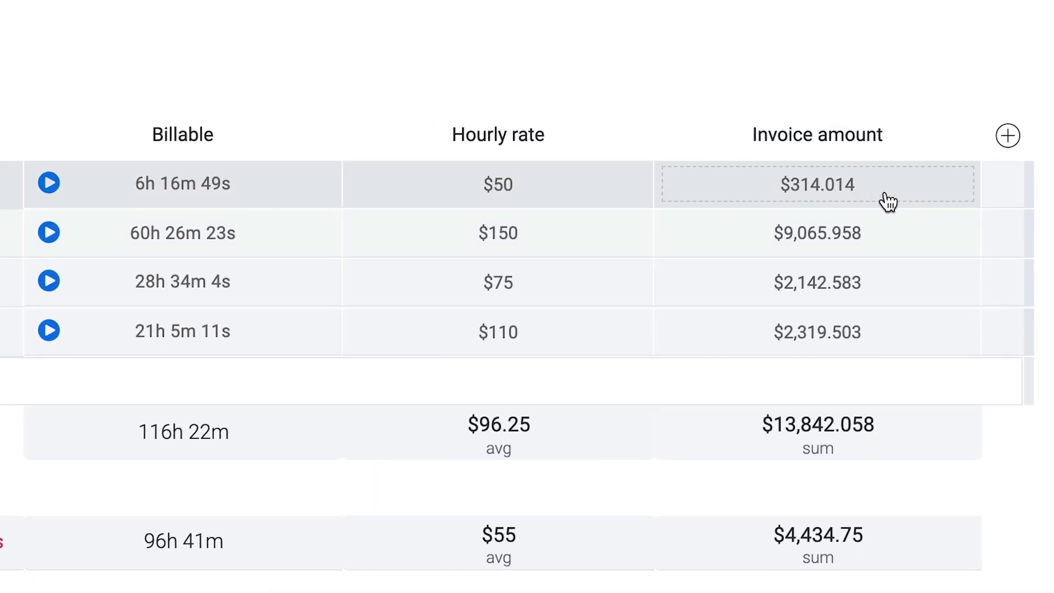
{"action": "left_click", "coordinate": [960, 135]}
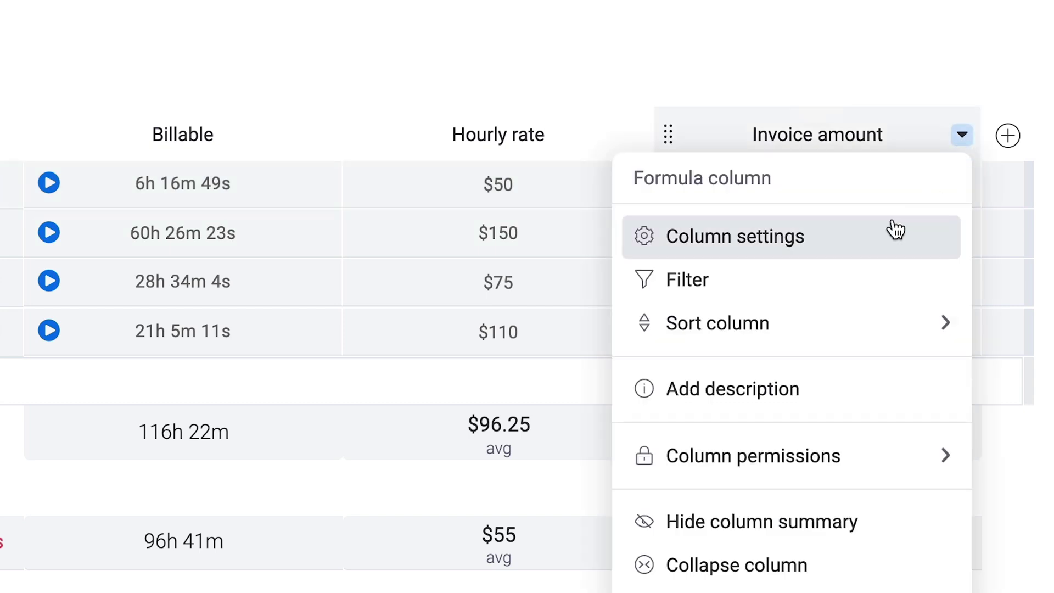
{"action": "left_click", "coordinate": [894, 228]}
{"action": "left_click", "coordinate": [377, 329]}
{"action": "scroll", "coordinate": [411, 352], "scroll_direction": "down", "scroll_amount": 2}
{"action": "scroll", "coordinate": [410, 351], "scroll_direction": "down", "scroll_amount": 3}
{"action": "left_click", "coordinate": [440, 372]}
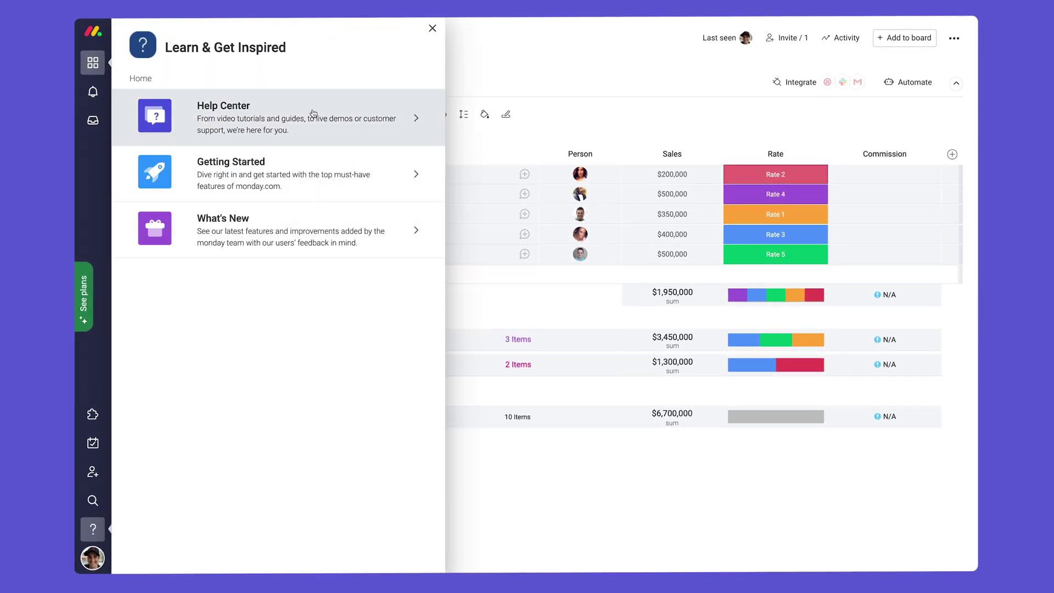
Step: Search the Help Center for 'Formula' and copy the rate-based IF/MULTIPLY commission formula from the article
{"action": "left_click", "coordinate": [313, 114]}
{"action": "left_click", "coordinate": [298, 149]}
{"action": "type", "text": "Formula"}
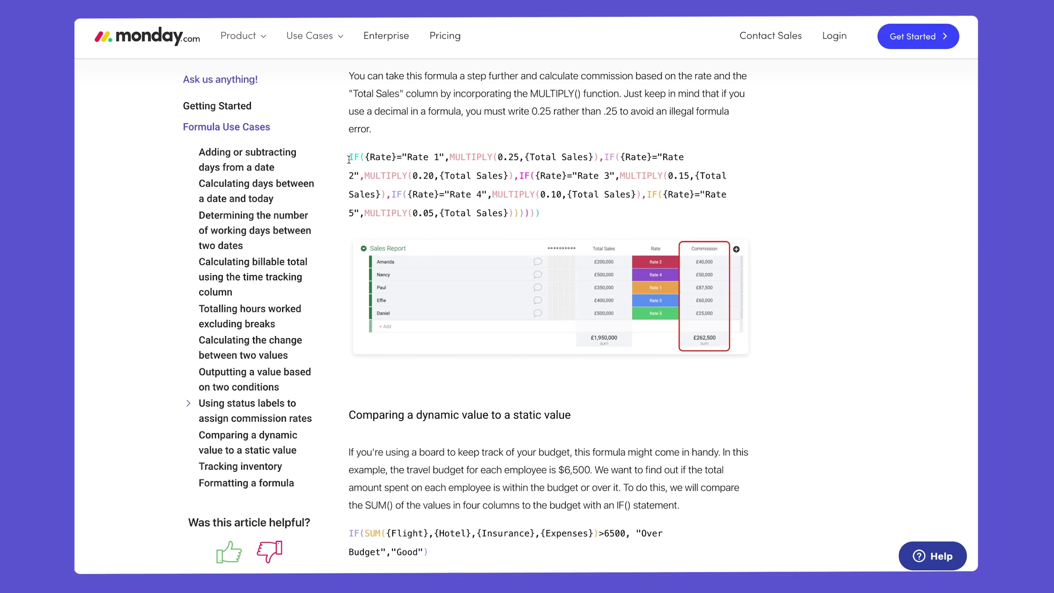
{"action": "left_click_drag", "start_coordinate": [308, 177], "coordinate": [519, 346]}
{"action": "right_click", "coordinate": [473, 333]}
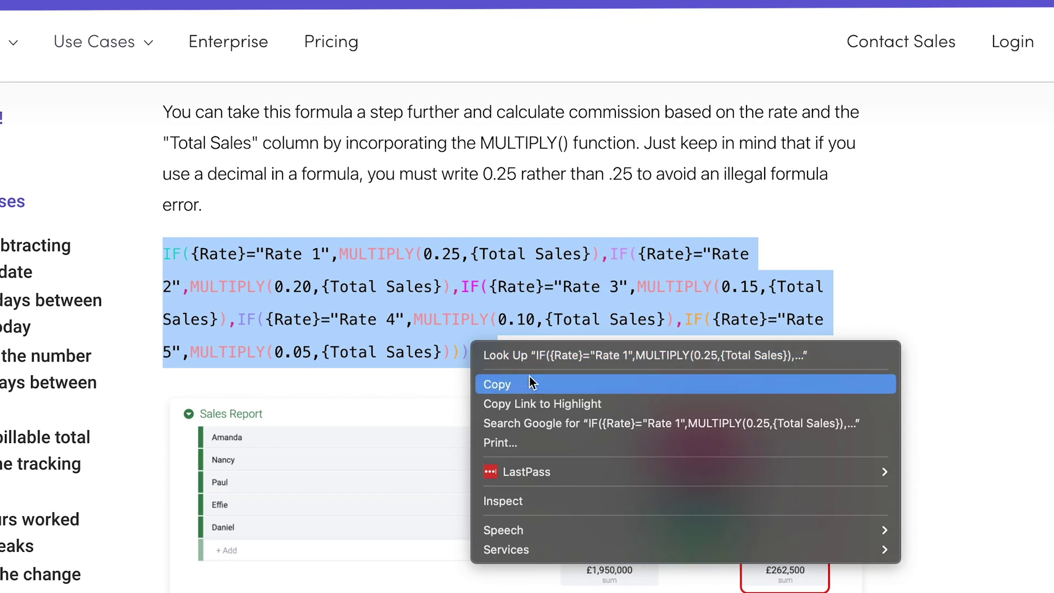
{"action": "left_click", "coordinate": [535, 368]}
{"action": "right_click", "coordinate": [853, 161]}
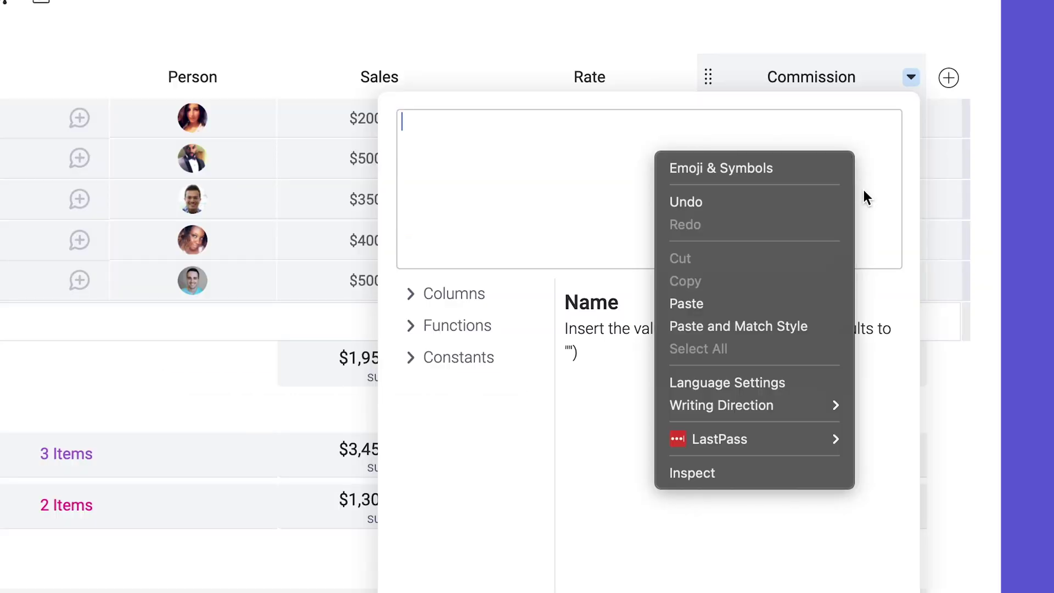
Step: Paste the copied formula, change {Total Sales} to {Sales}, and set it on Commission
{"action": "left_click", "coordinate": [763, 303]}
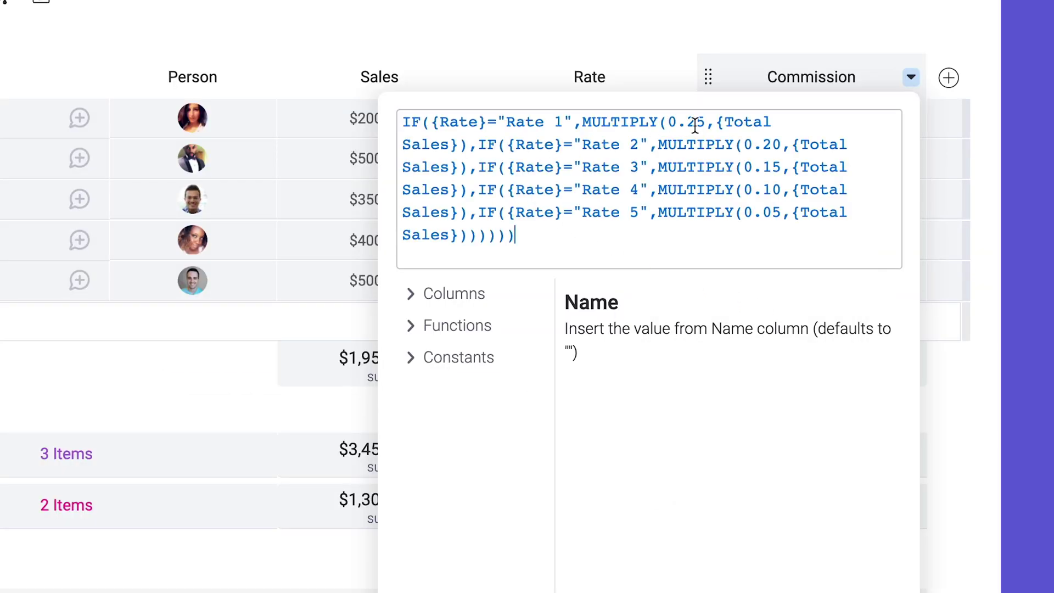
{"action": "left_click_drag", "start_coordinate": [785, 123], "coordinate": [724, 122]}
{"action": "key", "text": "BackSpace"}
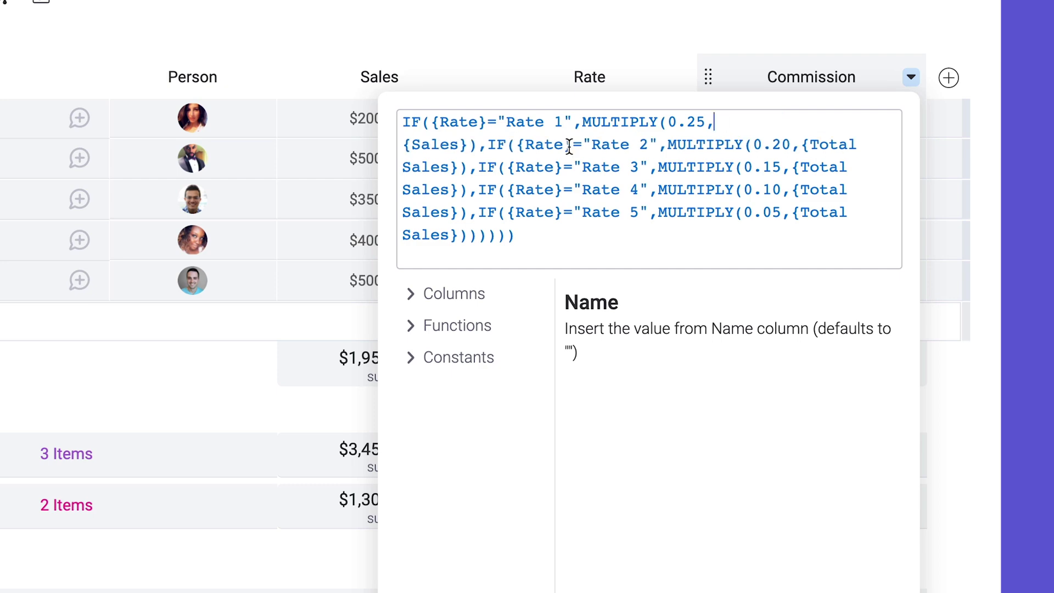
{"action": "left_click_drag", "start_coordinate": [462, 145], "coordinate": [402, 145]}
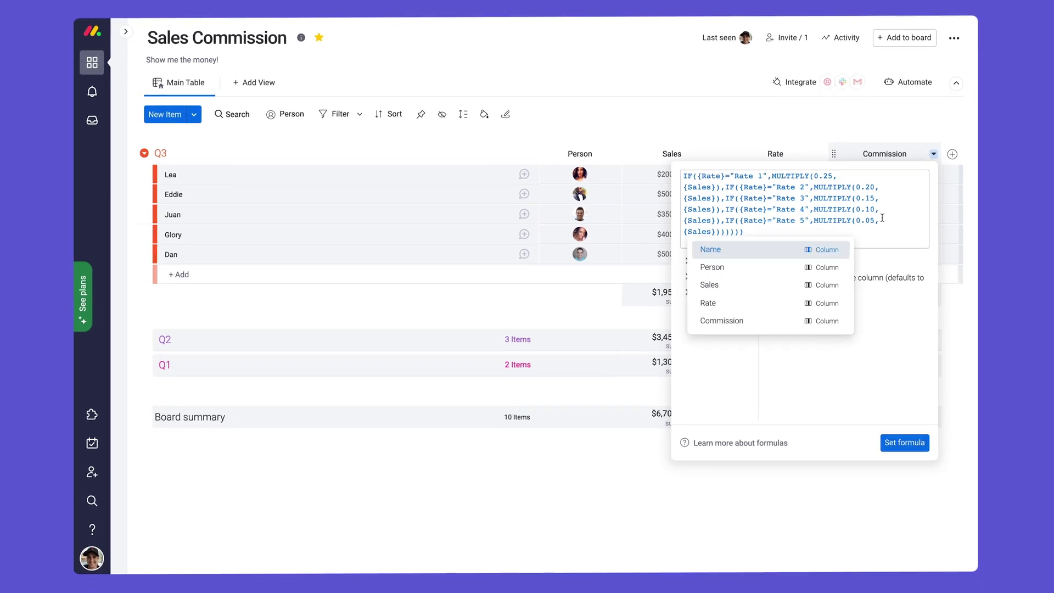
{"action": "left_click", "coordinate": [909, 442]}
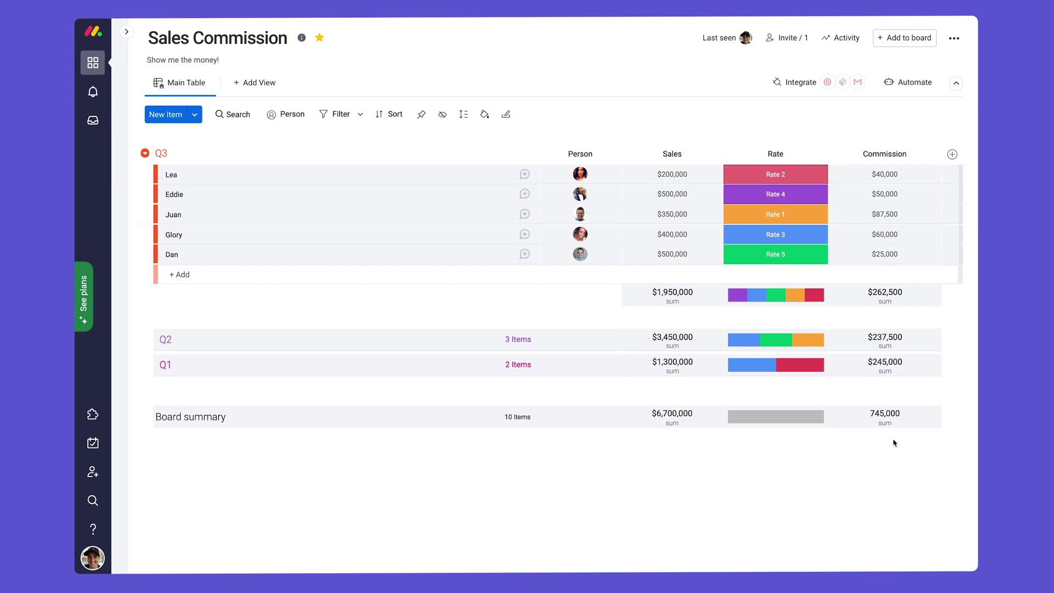
Step: Reopen the Commission column's formula and highlight a {Rate} reference
{"action": "left_click", "coordinate": [933, 154]}
{"action": "left_click", "coordinate": [852, 192]}
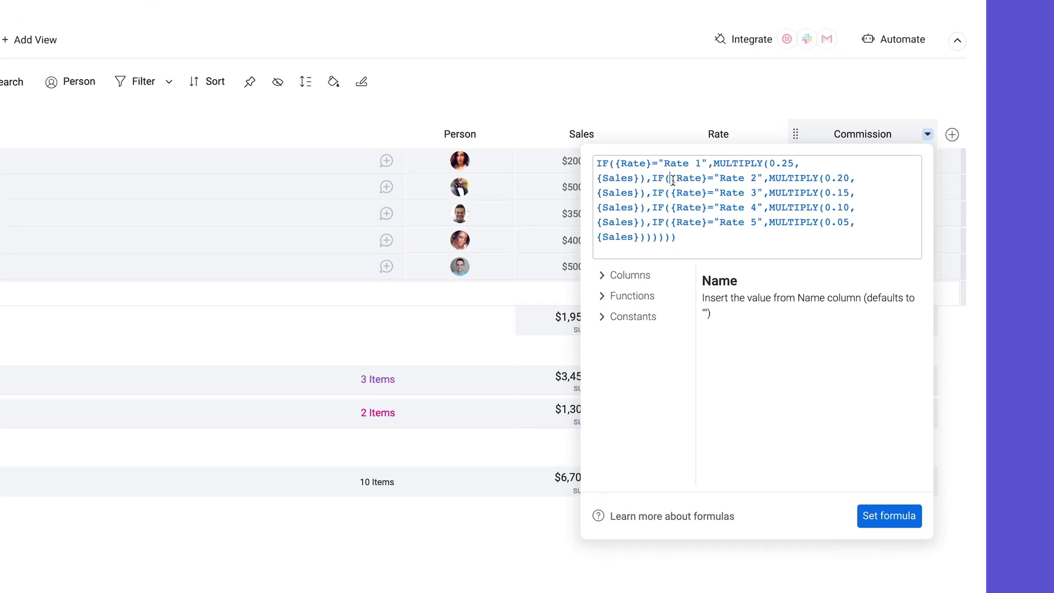
{"action": "left_click_drag", "start_coordinate": [743, 188], "coordinate": [767, 189]}
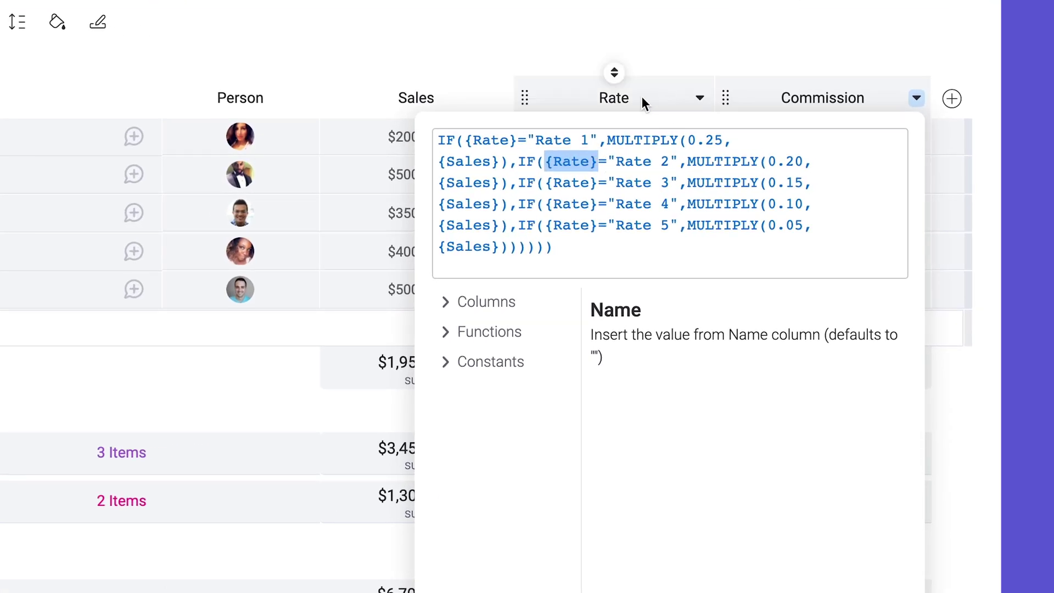
Step: Highlight the six closing parentheses after {Sales} that end the nested IF Commission formula
{"action": "left_click", "coordinate": [654, 159]}
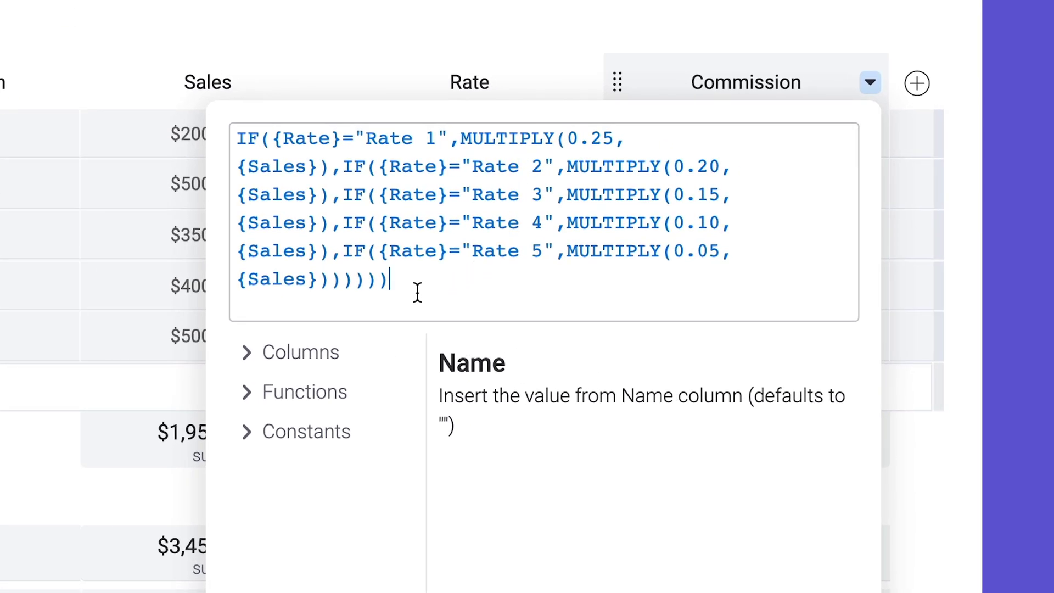
{"action": "left_click_drag", "start_coordinate": [401, 291], "coordinate": [323, 291]}
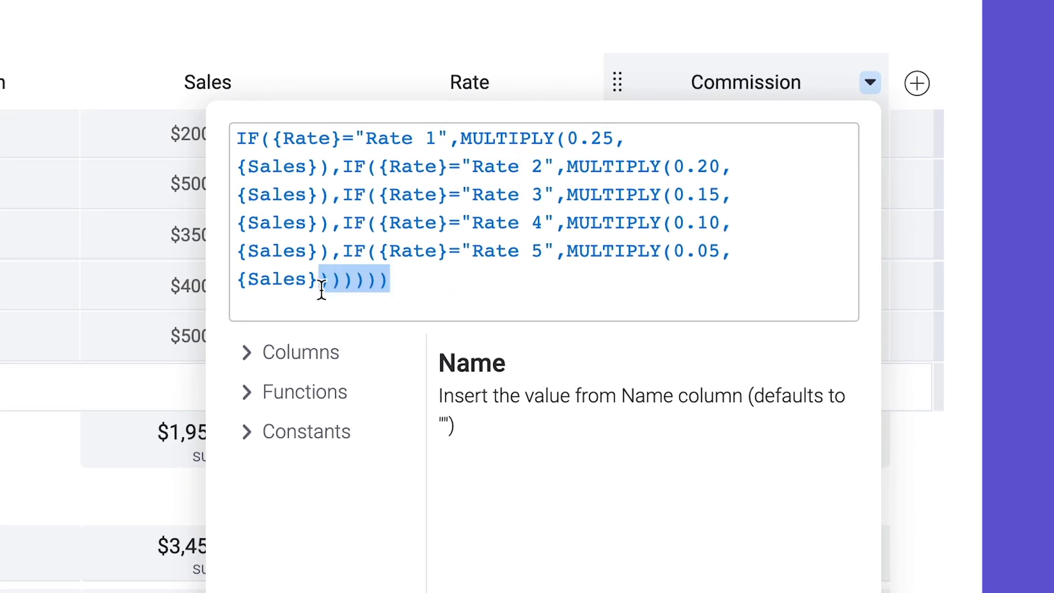